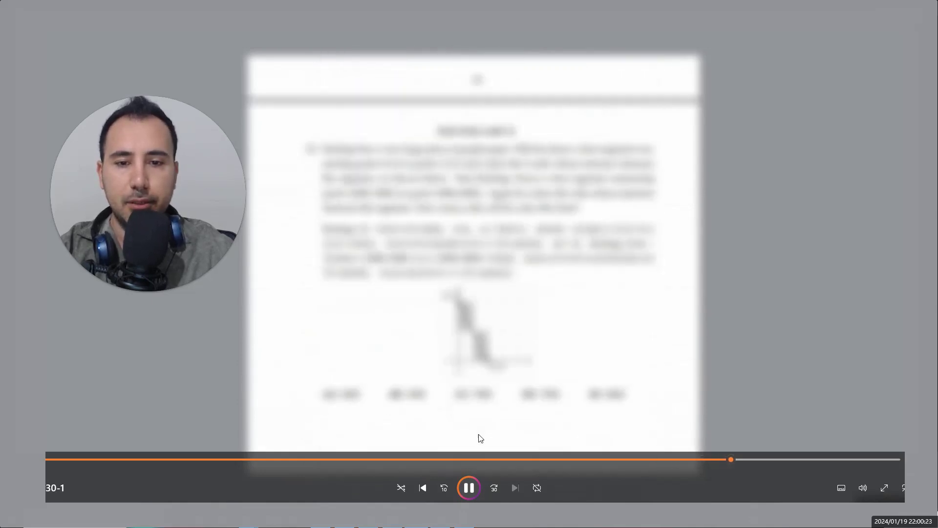
Pause the video on the blurred grid-diagram question with fraction answers.
left_click(469, 488)
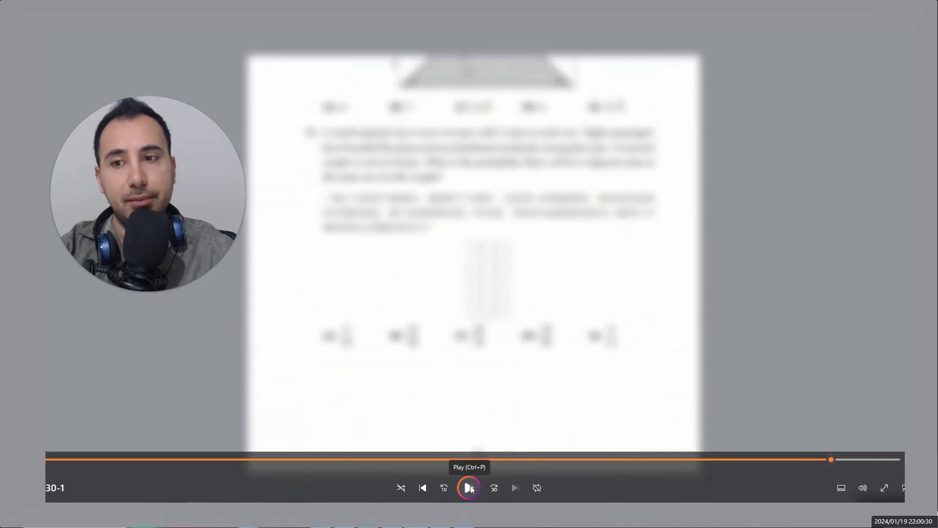